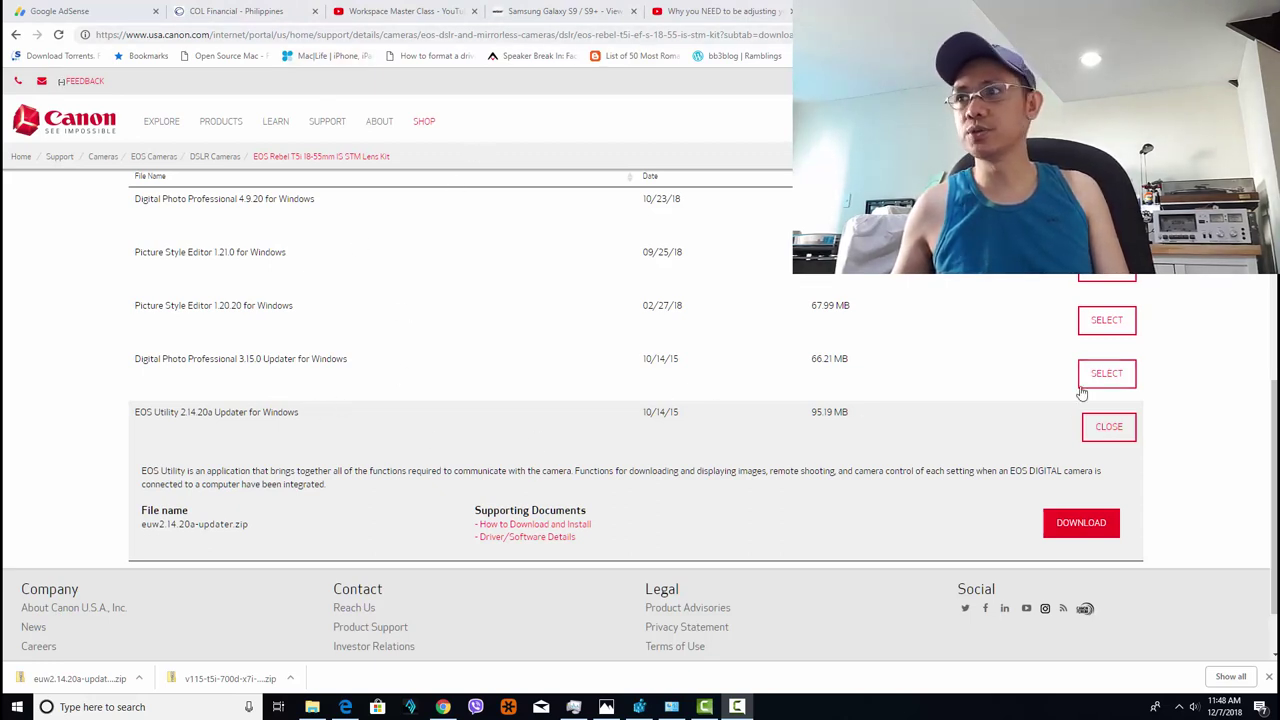
# Scroll Canon's support page for the EOS Utility 2.14.20a Updater for Windows
pyautogui.scroll(1, 1205, 389)
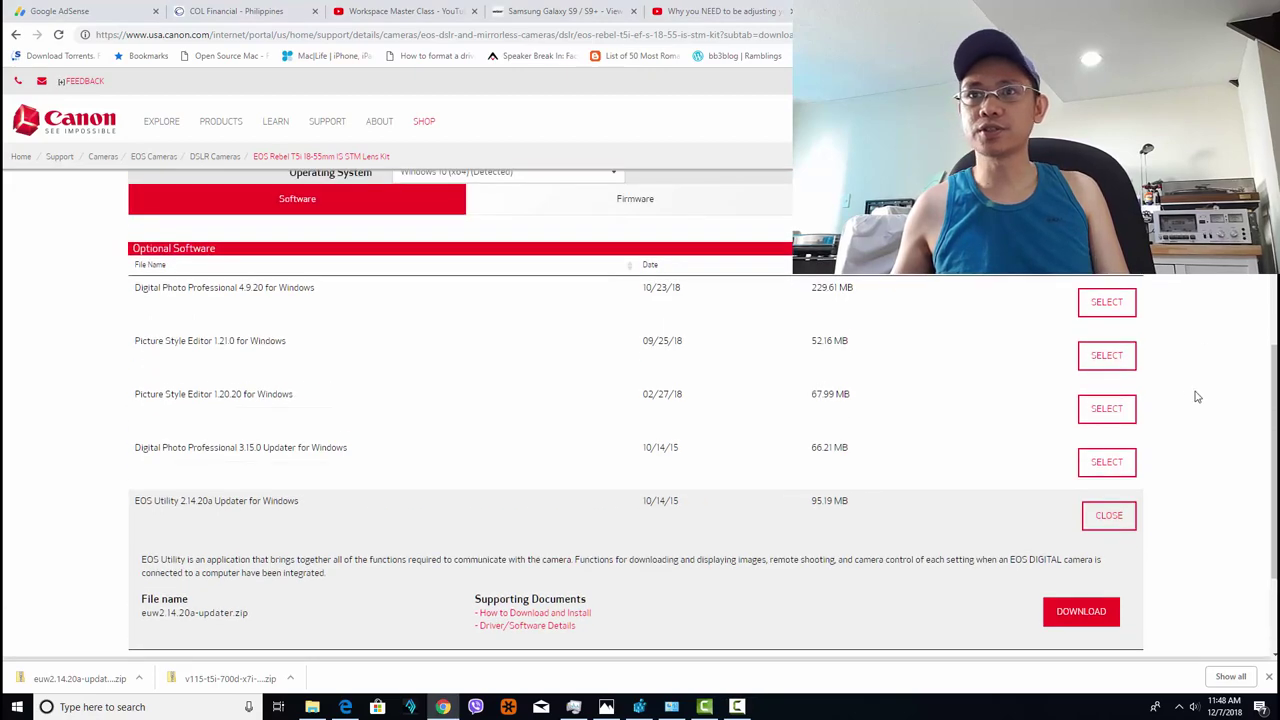
pyautogui.scroll(-1, 845, 483)
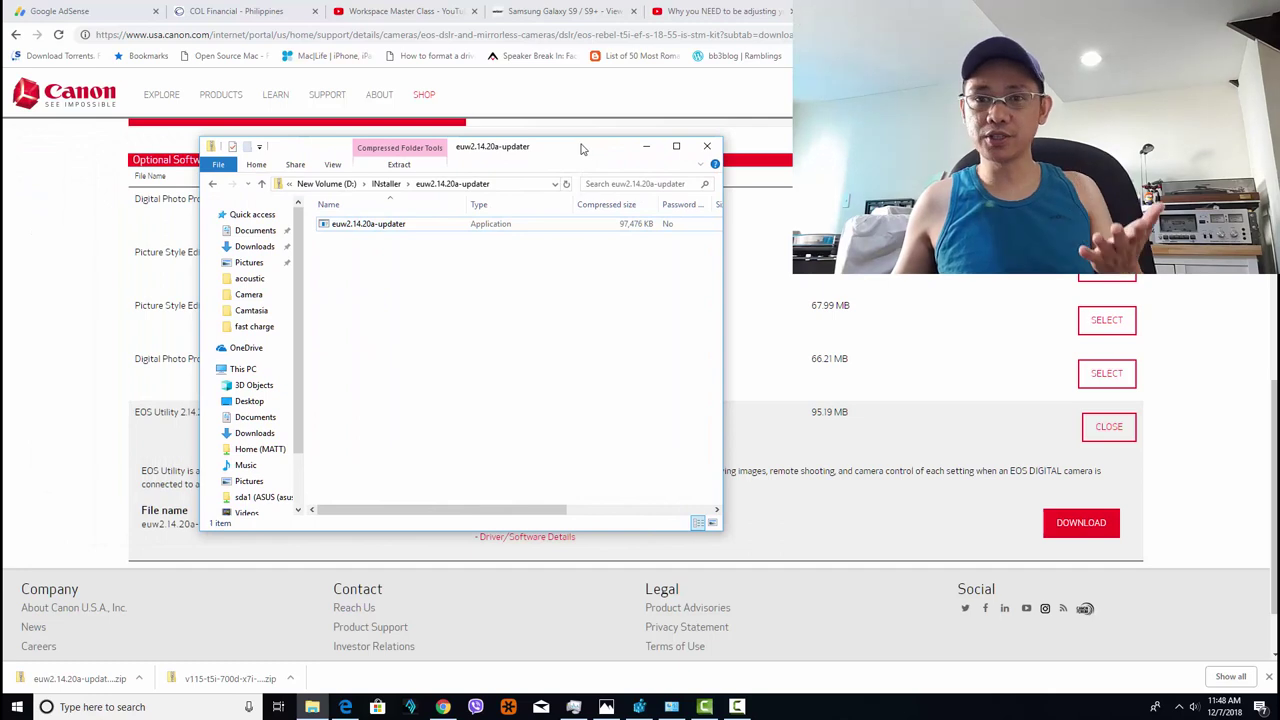
# Close the zip window and launch regedit from a taskbar search for 'regedit'
pyautogui.click(646, 146)
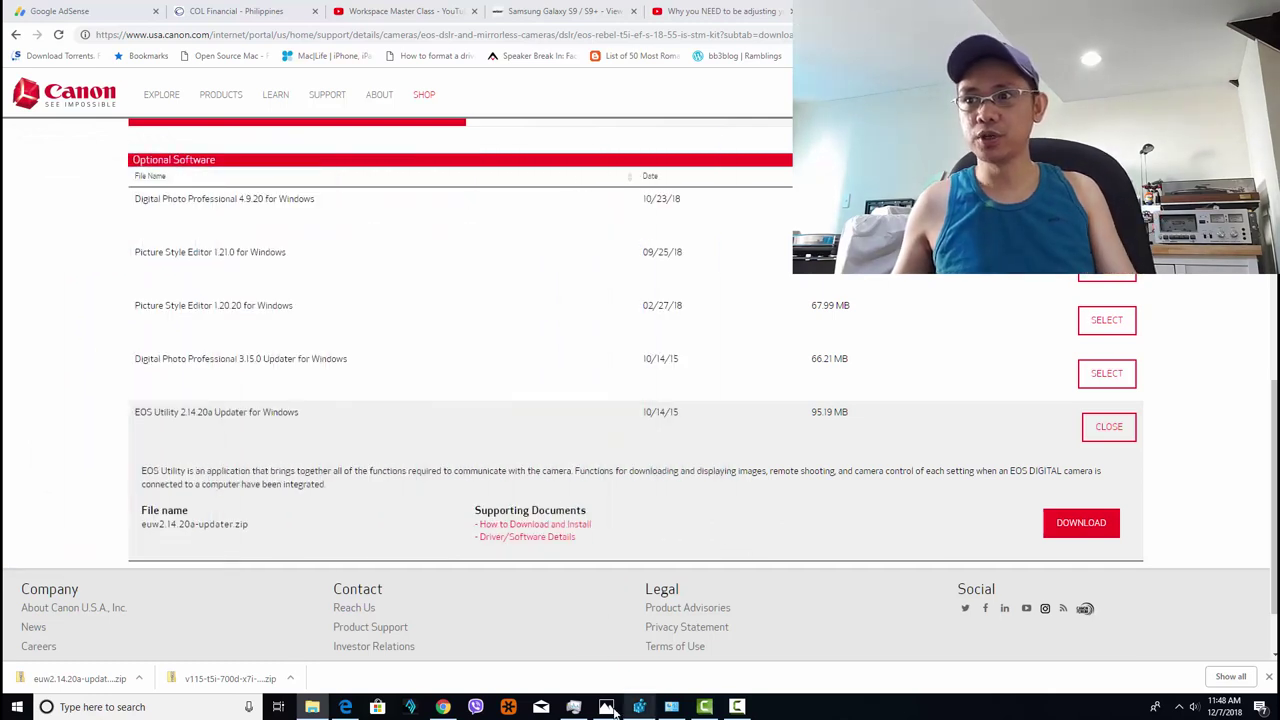
pyautogui.click(70, 707)
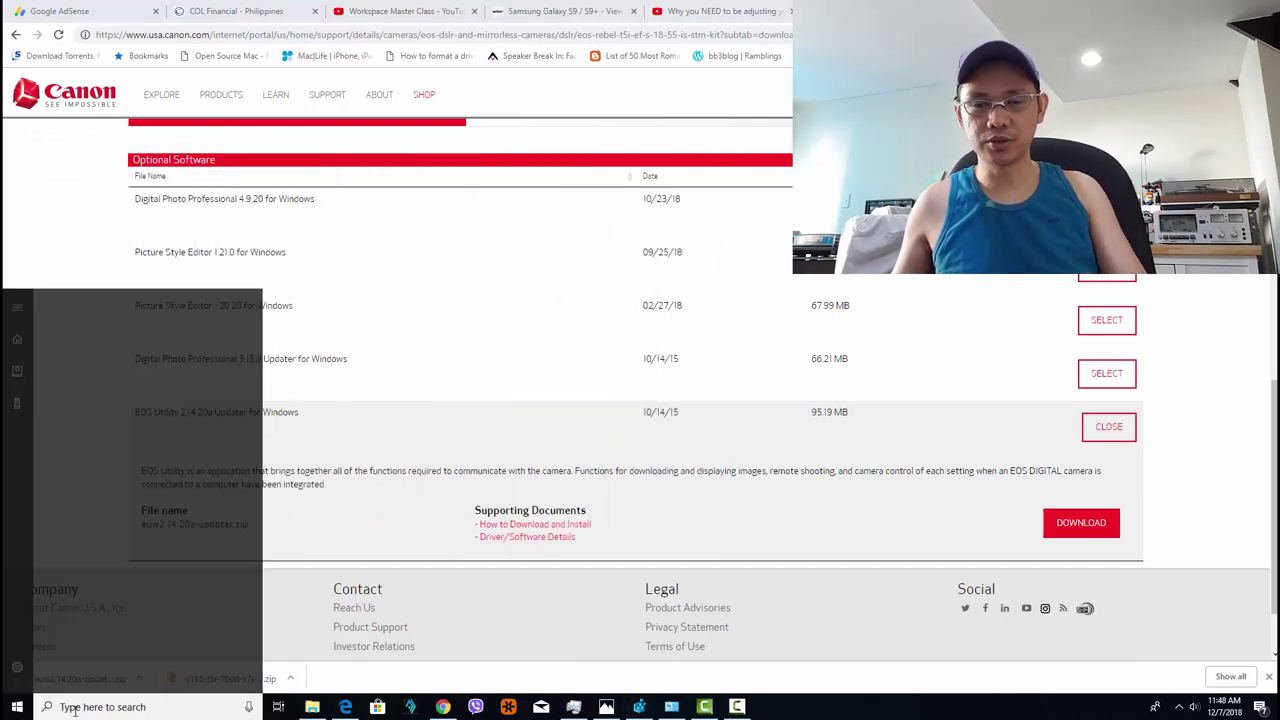
pyautogui.write('regedit')
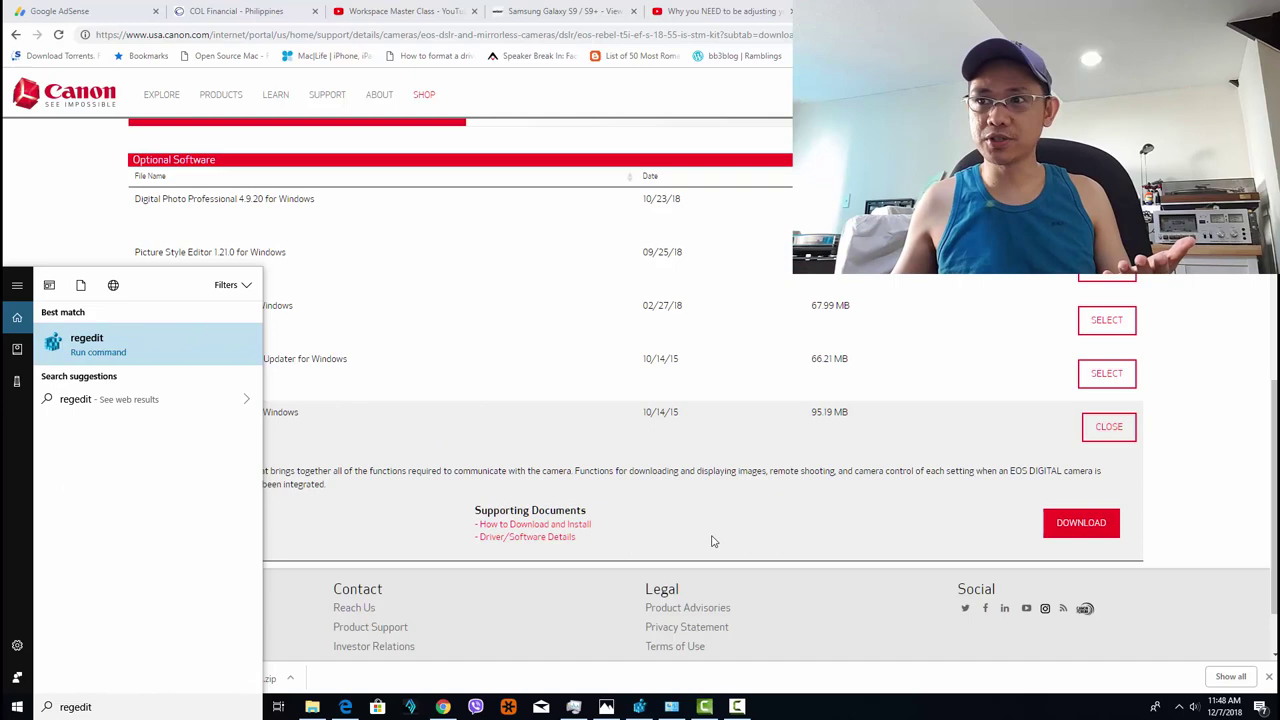
pyautogui.click(640, 707)
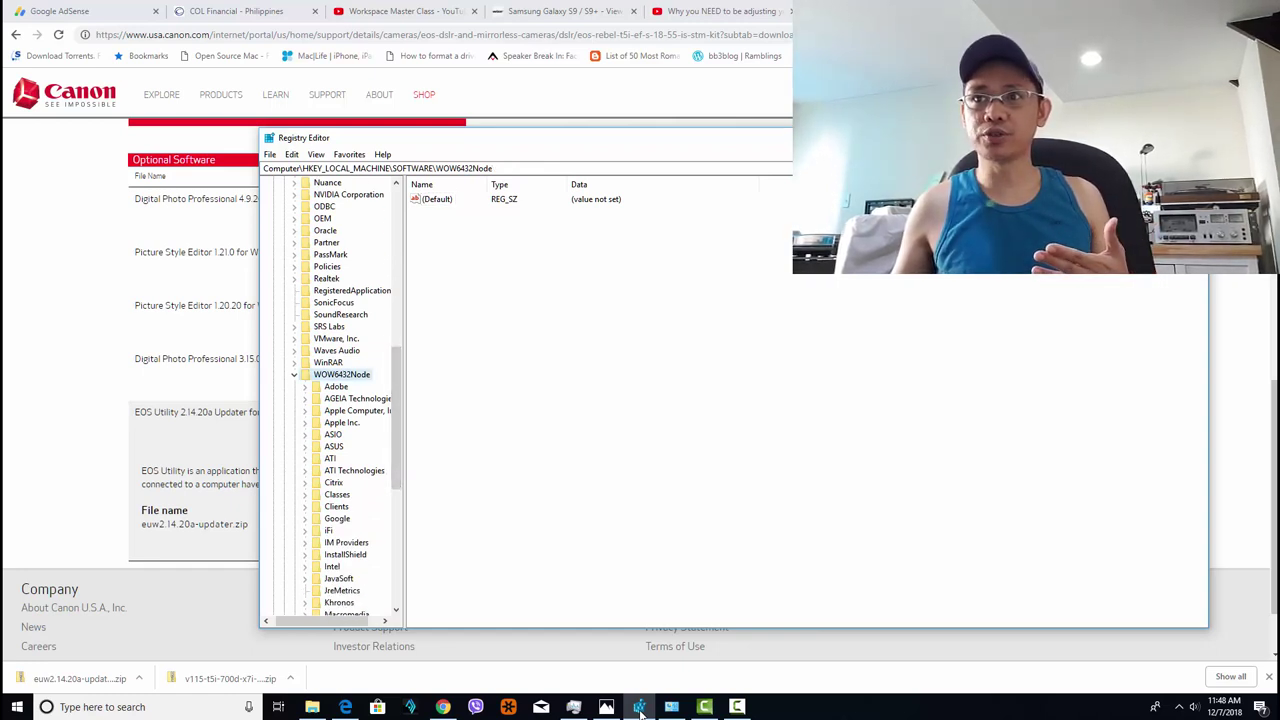
# Use WOW6432Node's New > Key menu to set up the Canon key, showing its subkeys
pyautogui.hotkey('shift', 'F10')
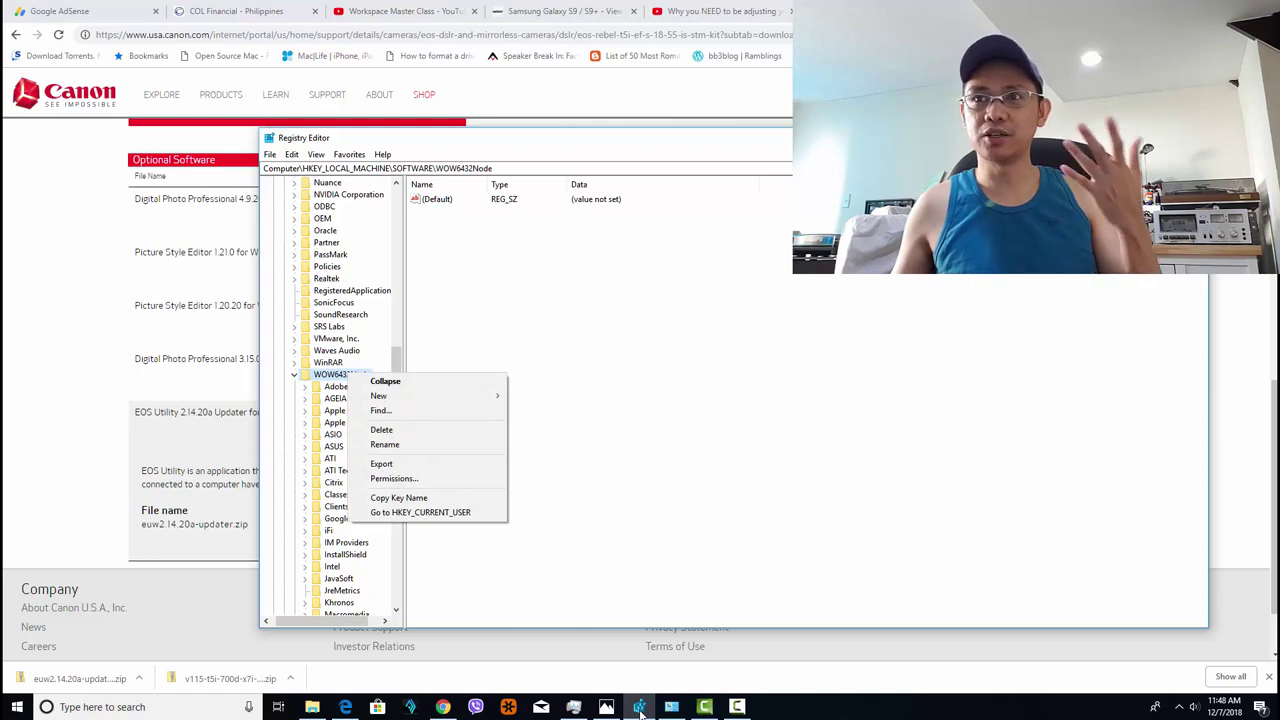
pyautogui.press('Down')
pyautogui.press('Down')
pyautogui.press('Right')
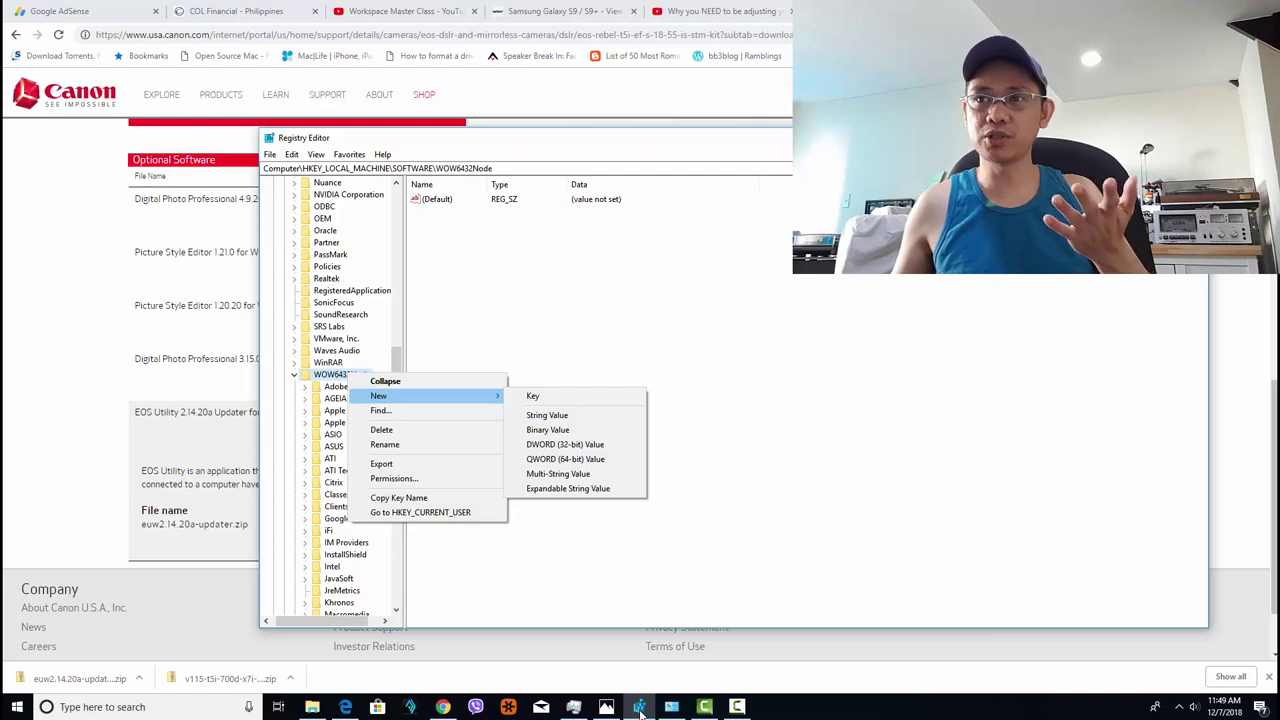
pyautogui.press('Escape')
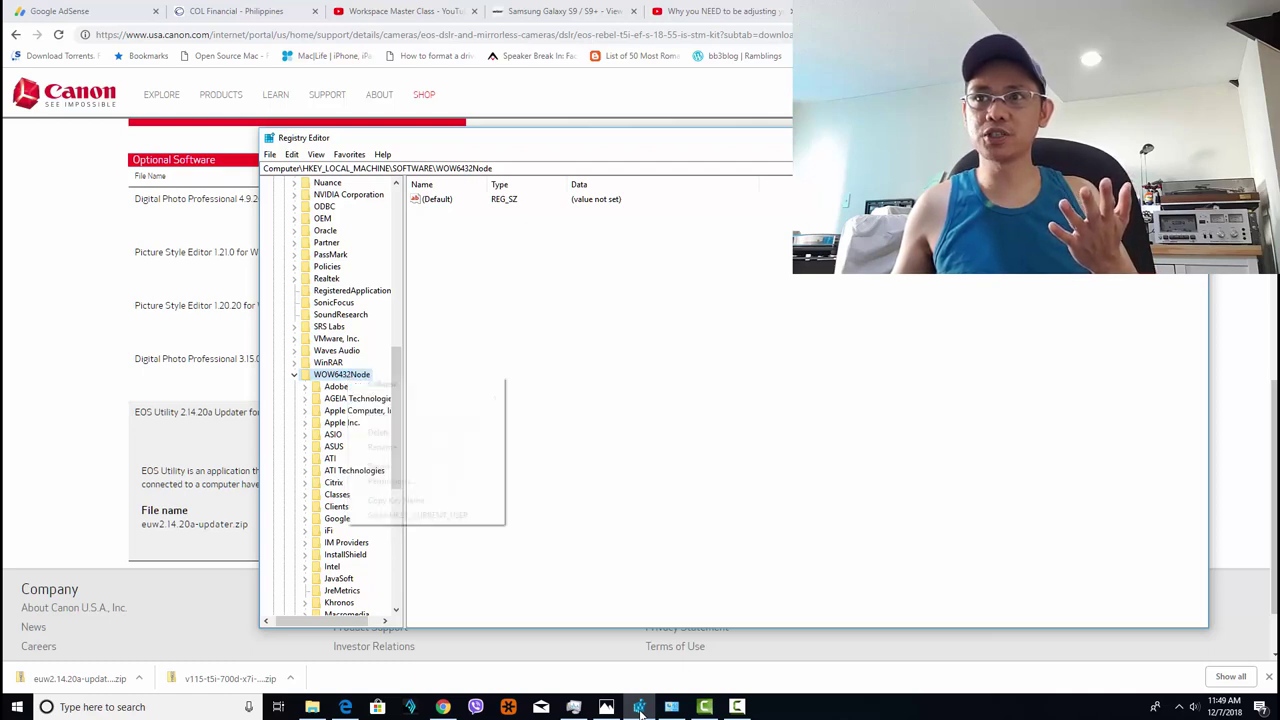
pyautogui.press('Down')
pyautogui.press('Right')
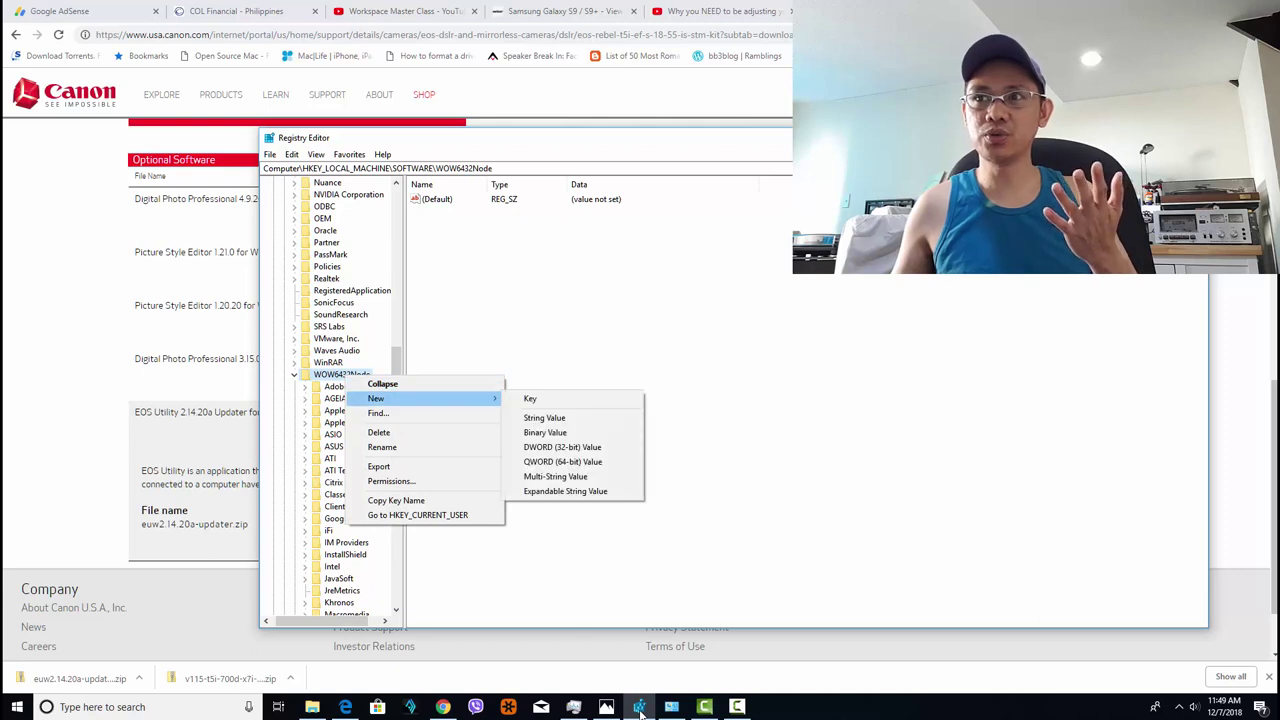
pyautogui.press('Right')
pyautogui.press('Left')
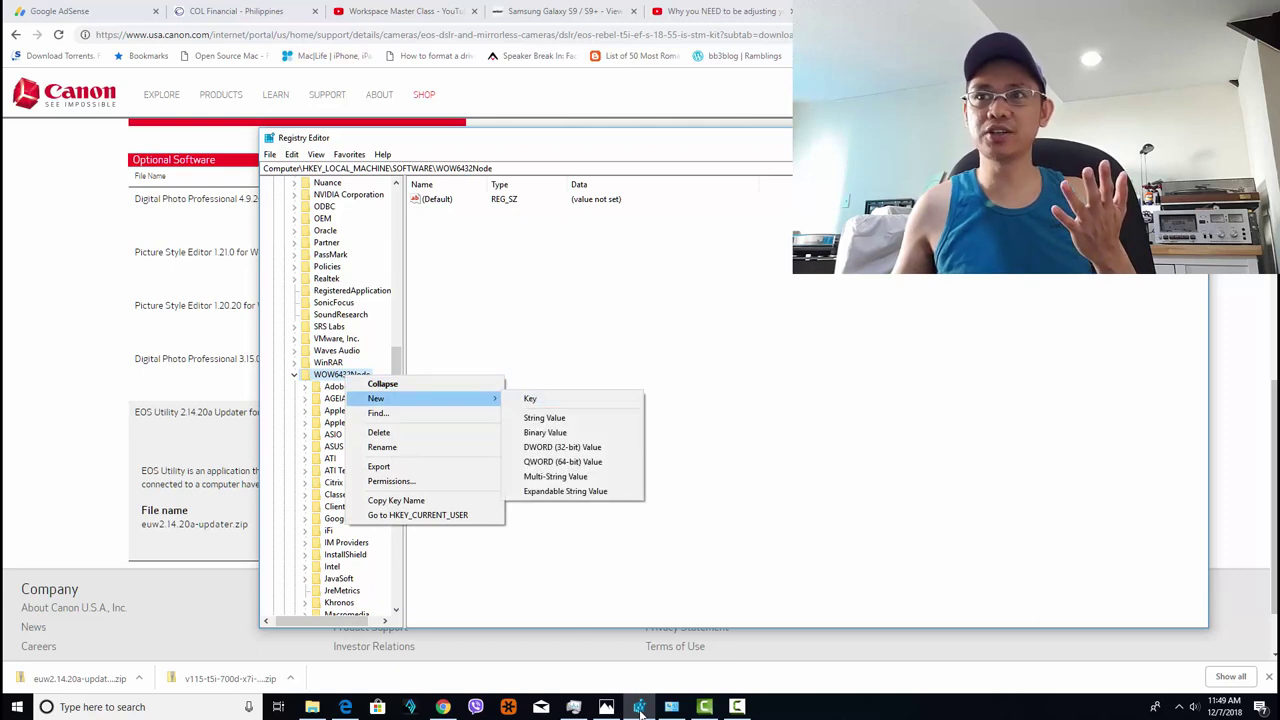
pyautogui.press('Escape')
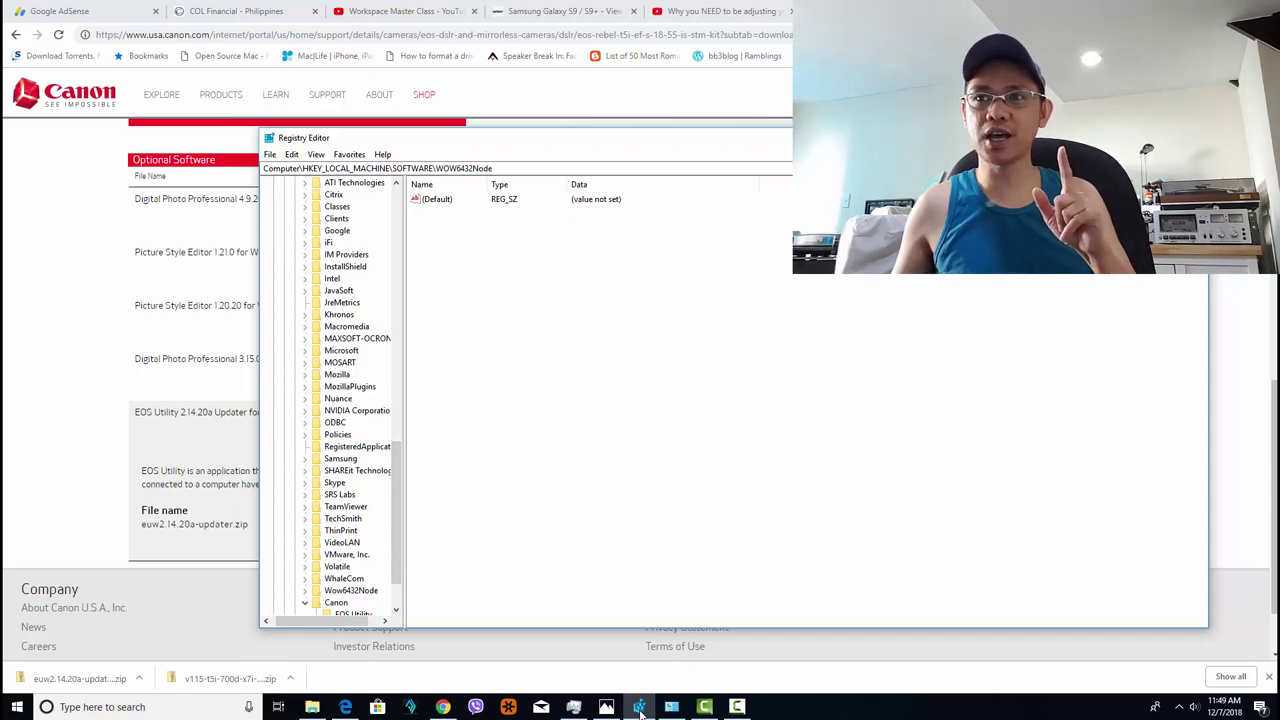
# Add the EOS Utility key under Canon, then exit Registry Editor
pyautogui.rightClick(337, 601)
pyautogui.moveTo(367, 489)
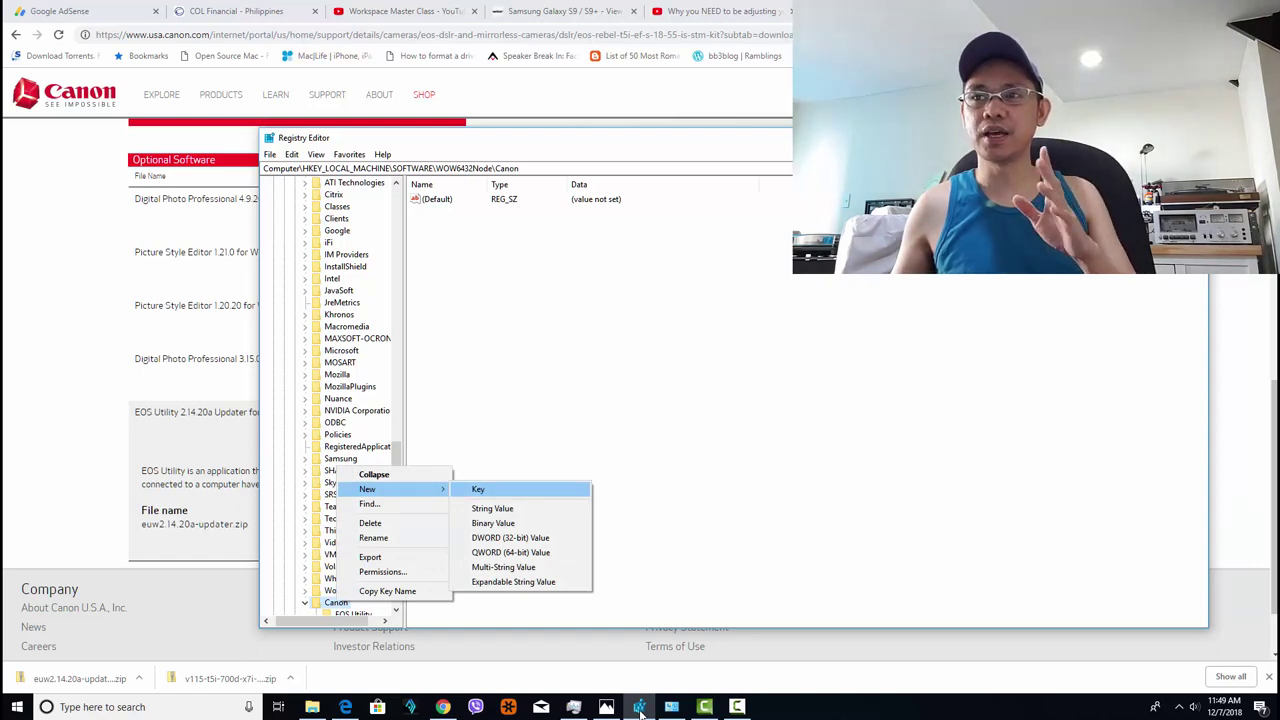
pyautogui.press('Escape')
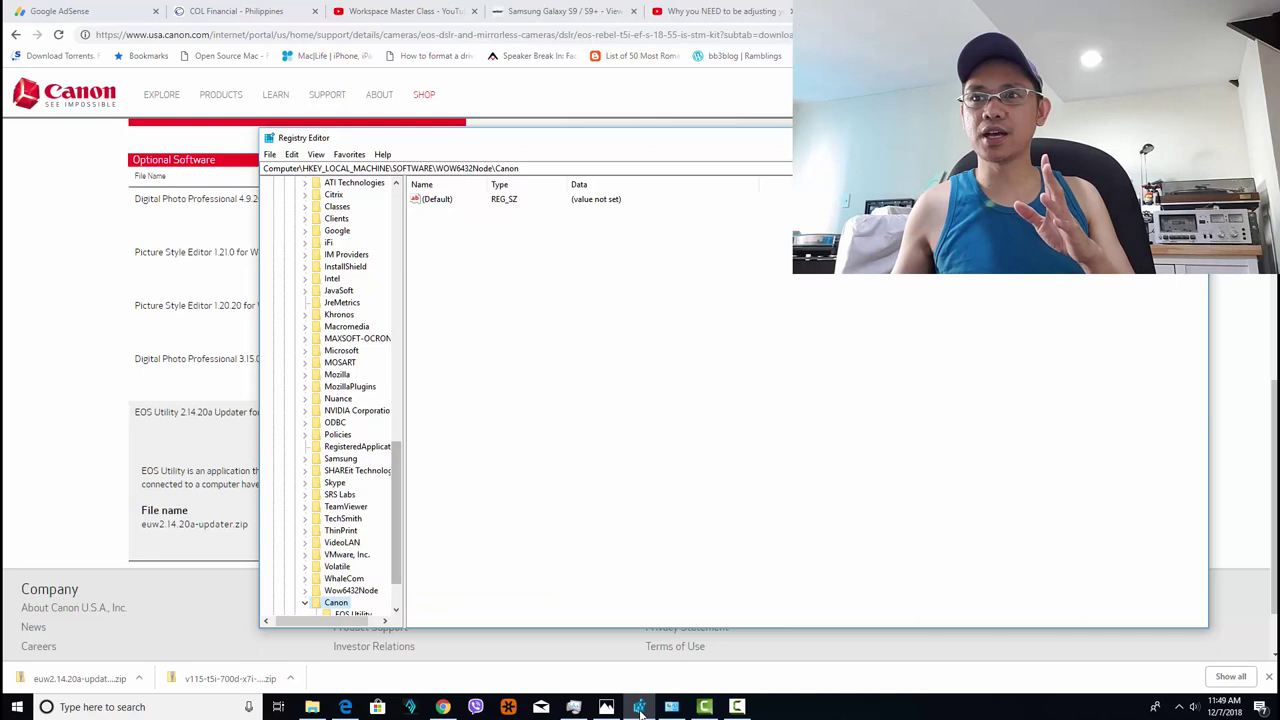
pyautogui.scroll(-1, 340, 400)
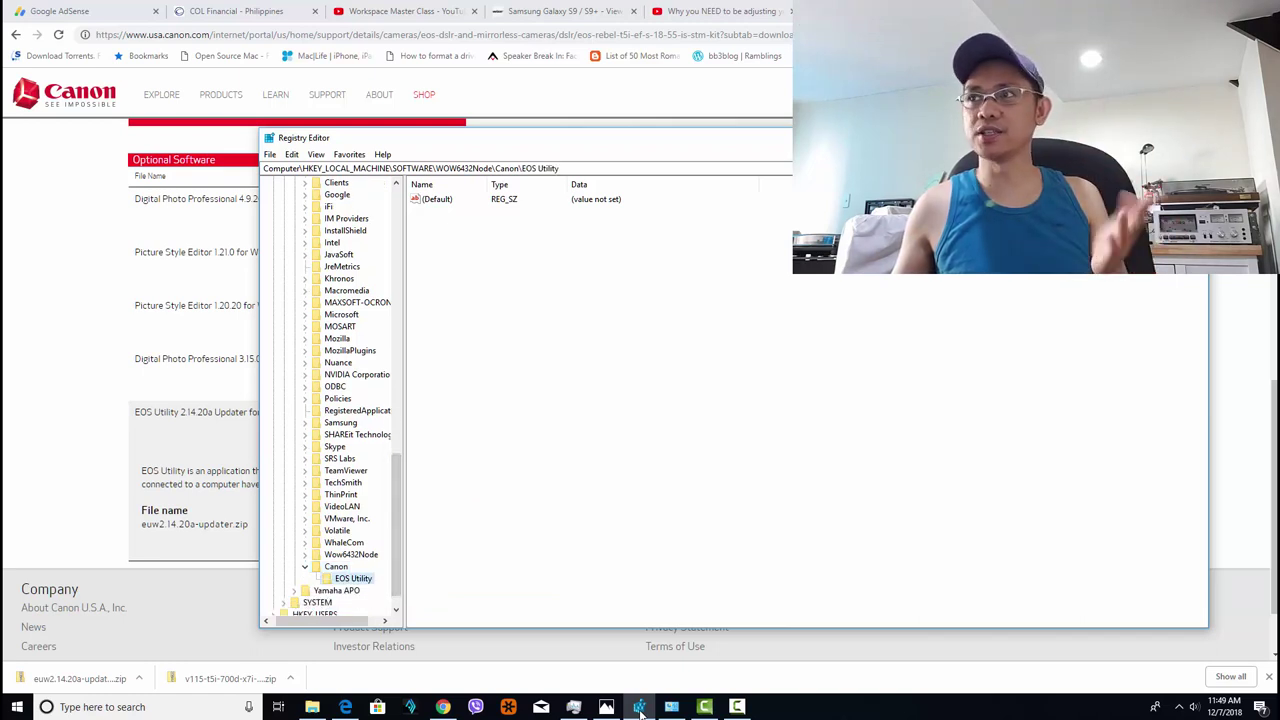
pyautogui.hotkey('alt', 'F4')
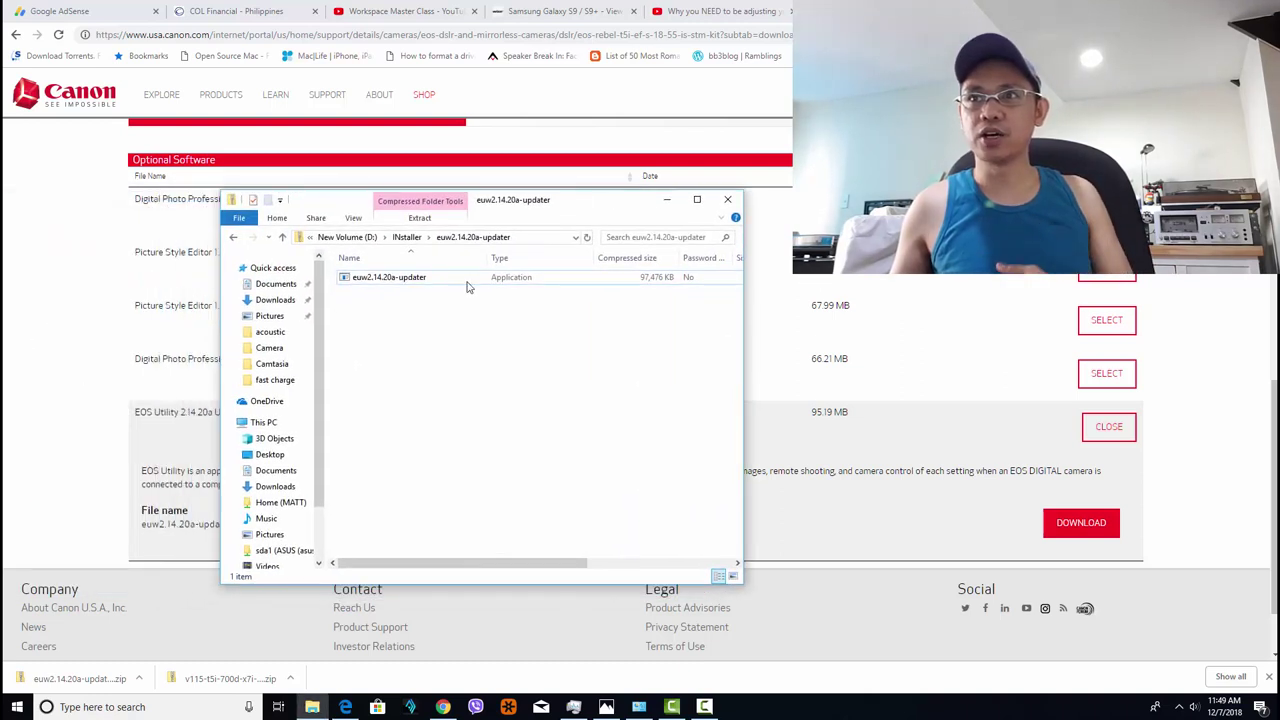
# Open euw2.14.20a-updater from the zip and allow it past the Security Warning
pyautogui.rightClick(469, 287)
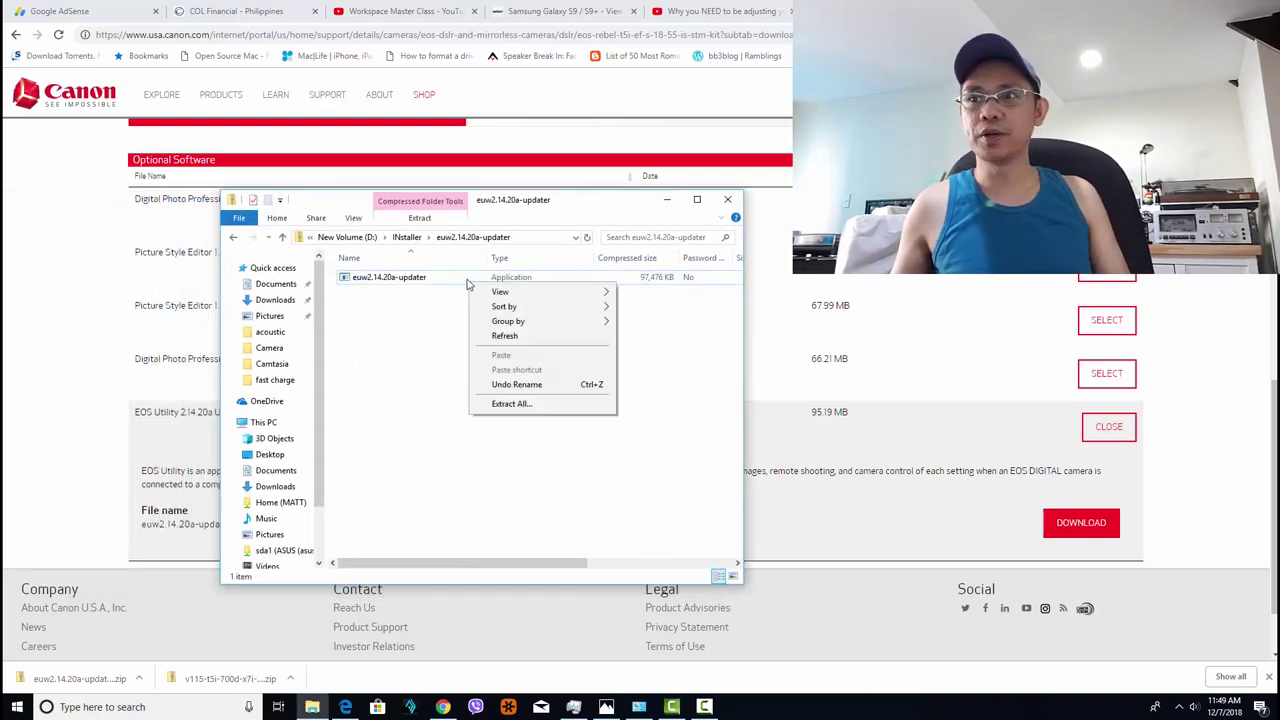
pyautogui.click(363, 281)
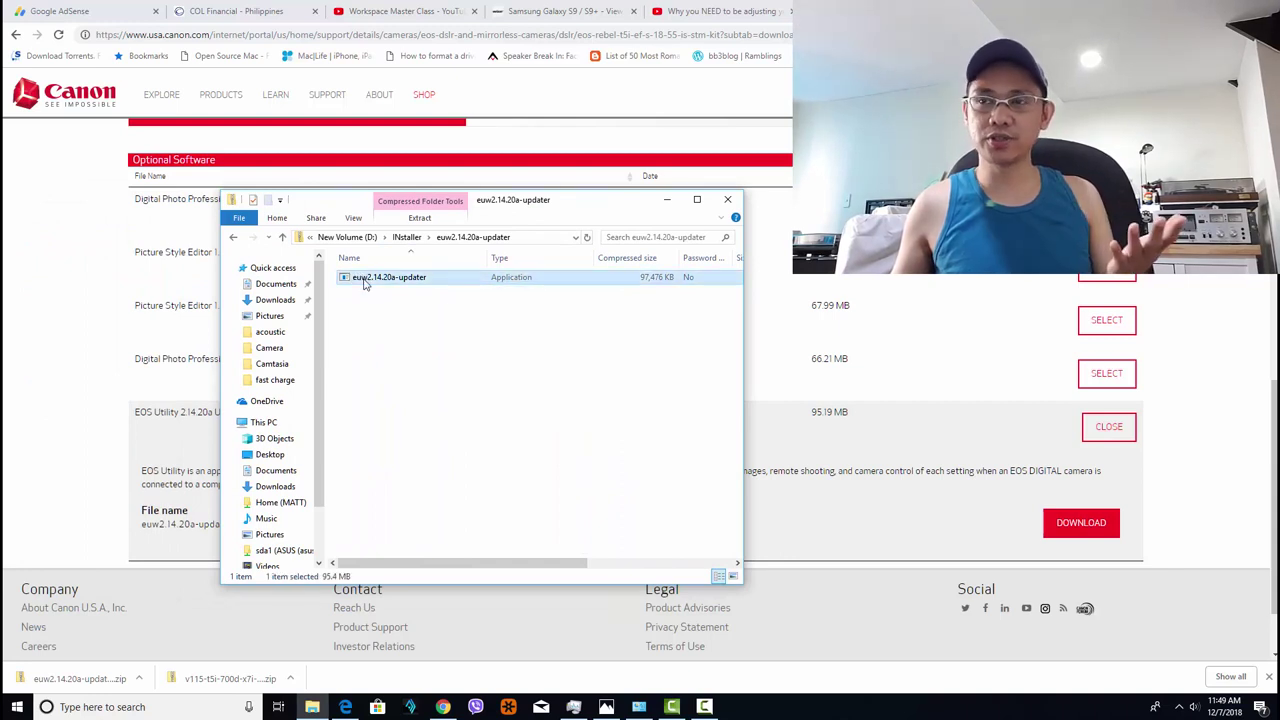
pyautogui.rightClick(364, 283)
pyautogui.click(405, 290)
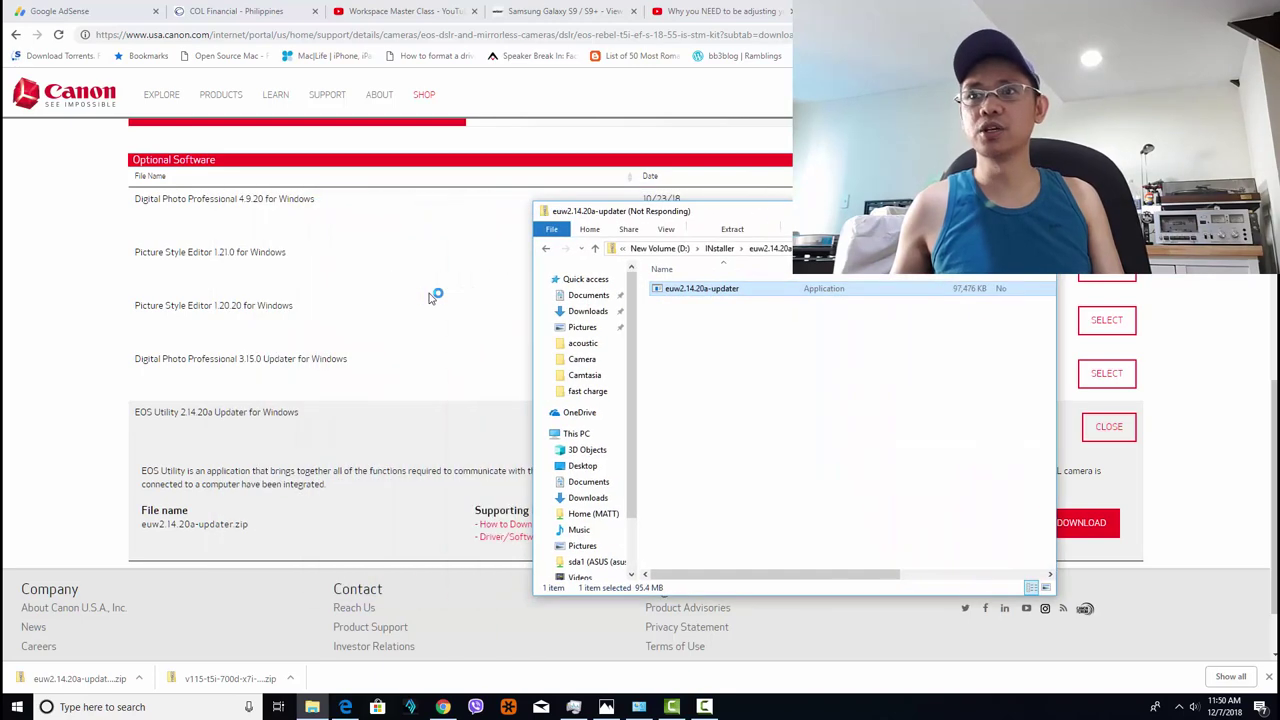
pyautogui.click(684, 374)
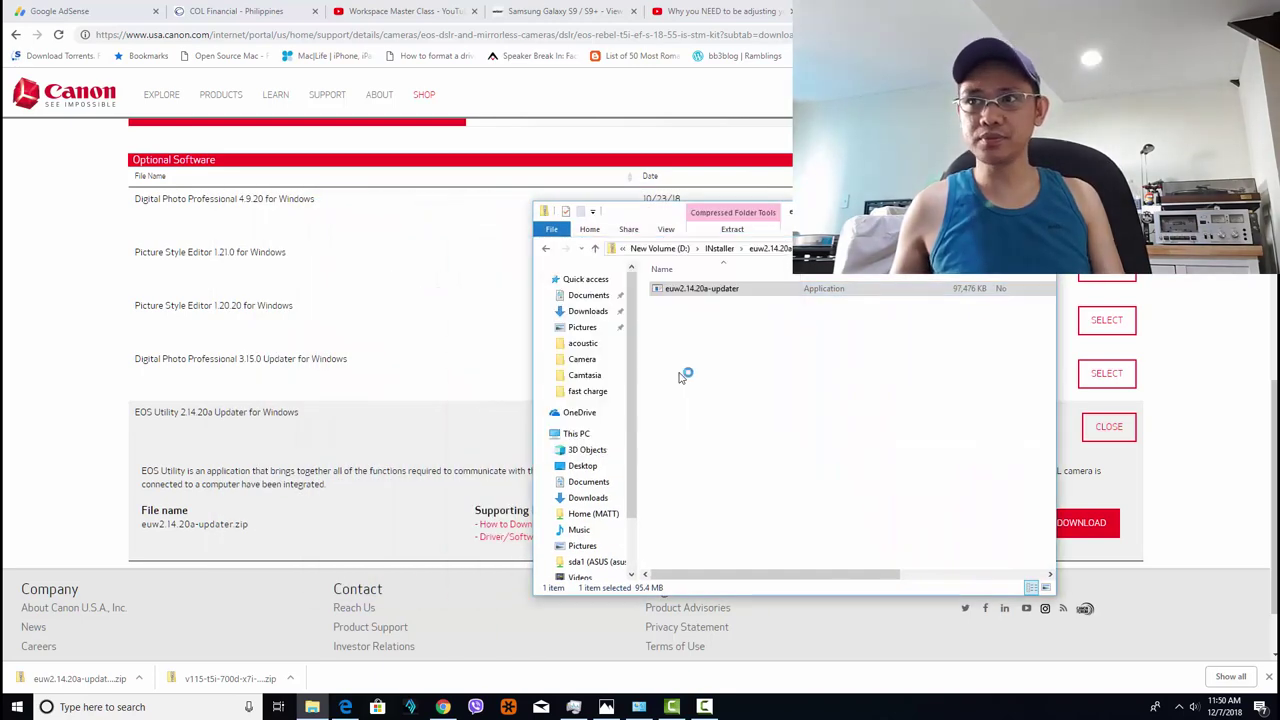